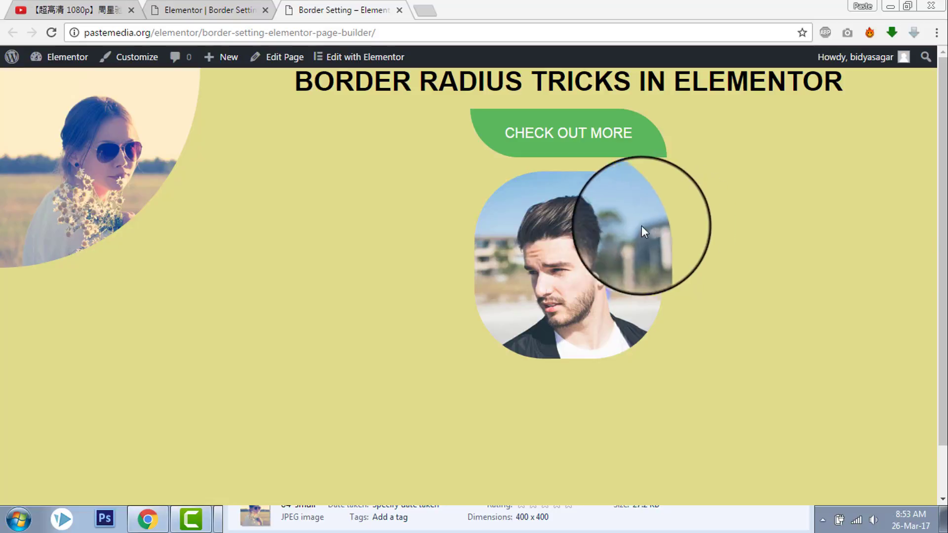
In the Elementor editor, delete the man's portrait image and the CHECK OUT MORE button below the heading.
click(192, 6)
mouse_move(503, 212)
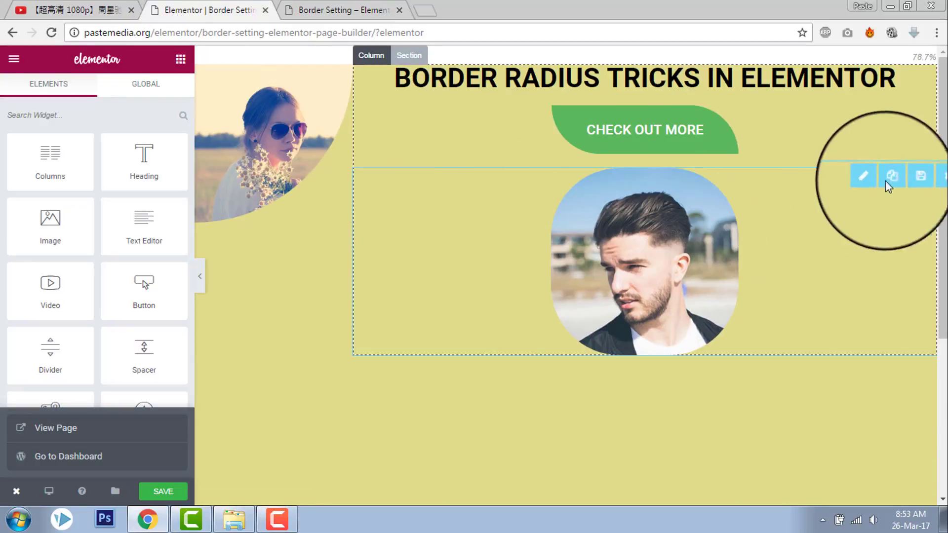
click(927, 177)
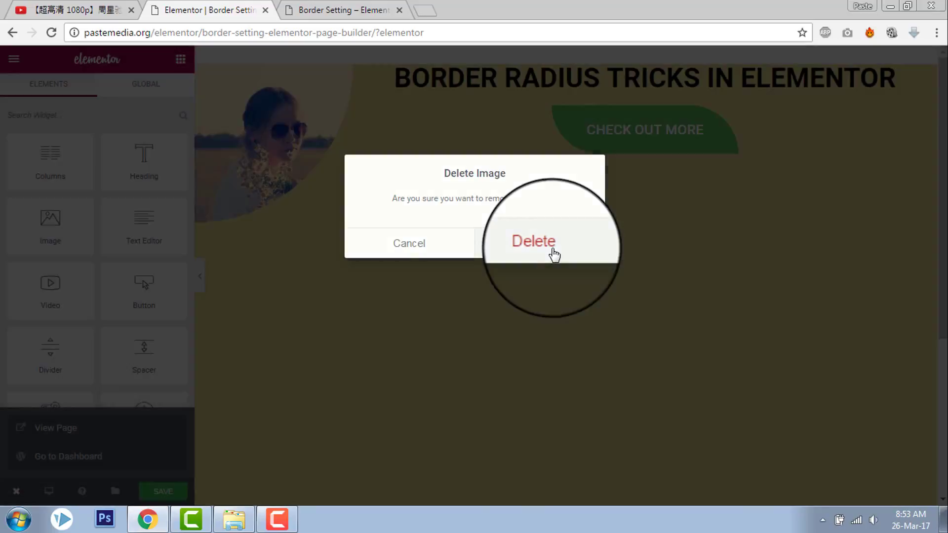
click(554, 254)
click(867, 134)
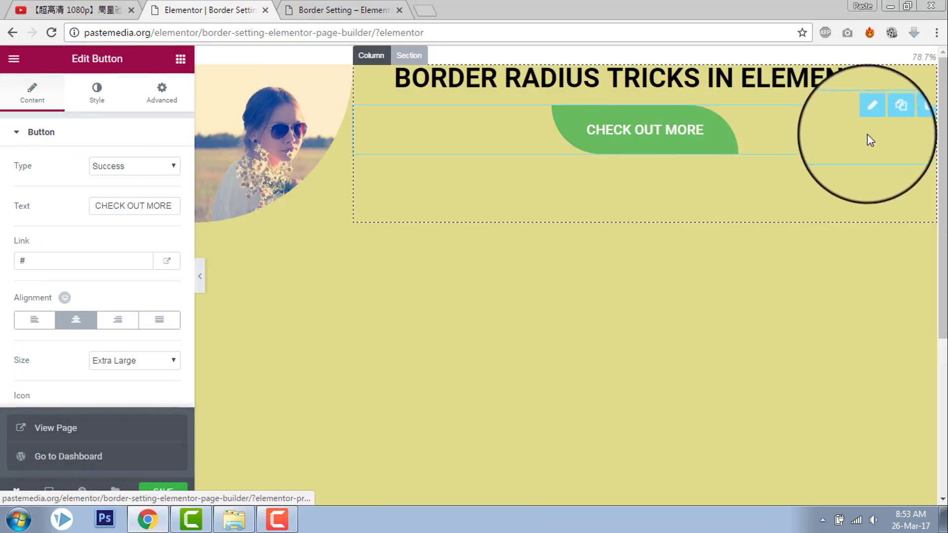
click(927, 115)
click(563, 247)
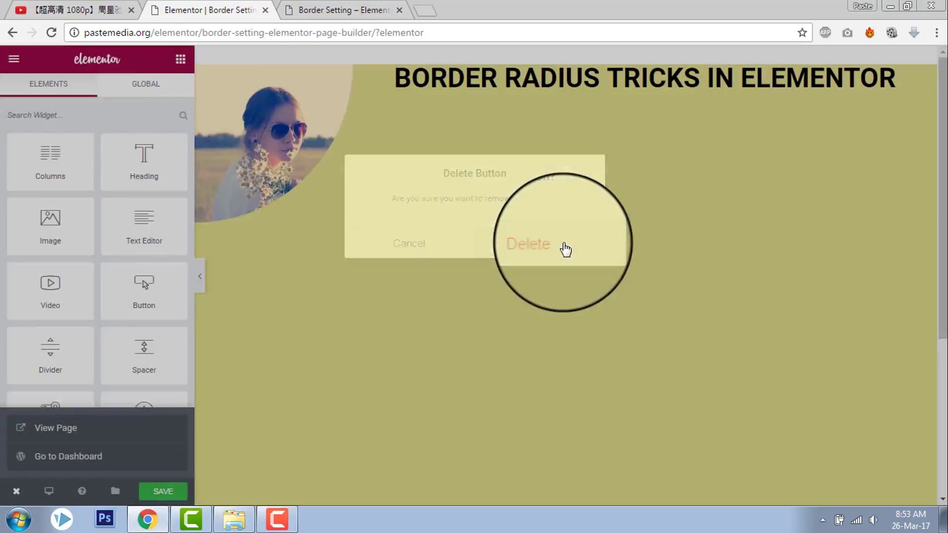
Add a Button widget below the heading with center alignment, Extra Large size and Success type.
drag(133, 302, 602, 84)
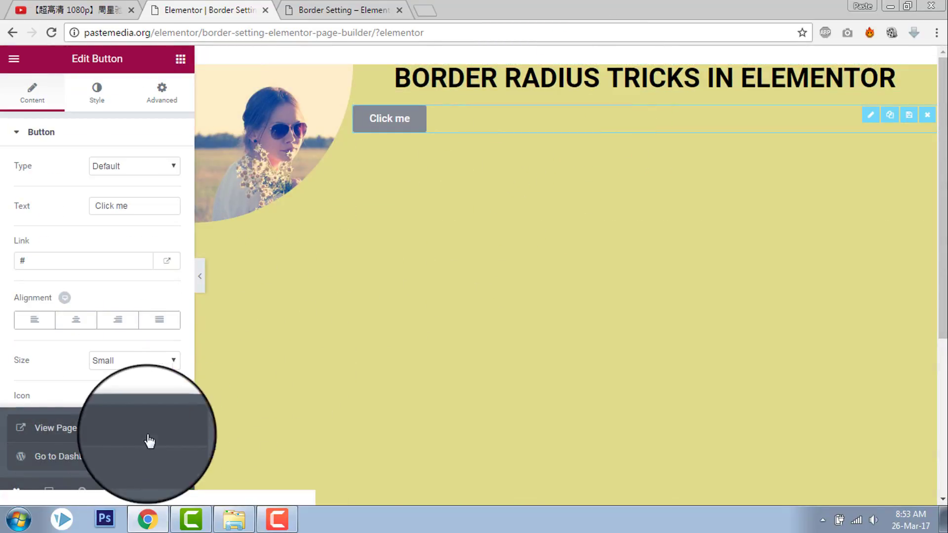
click(77, 321)
click(137, 363)
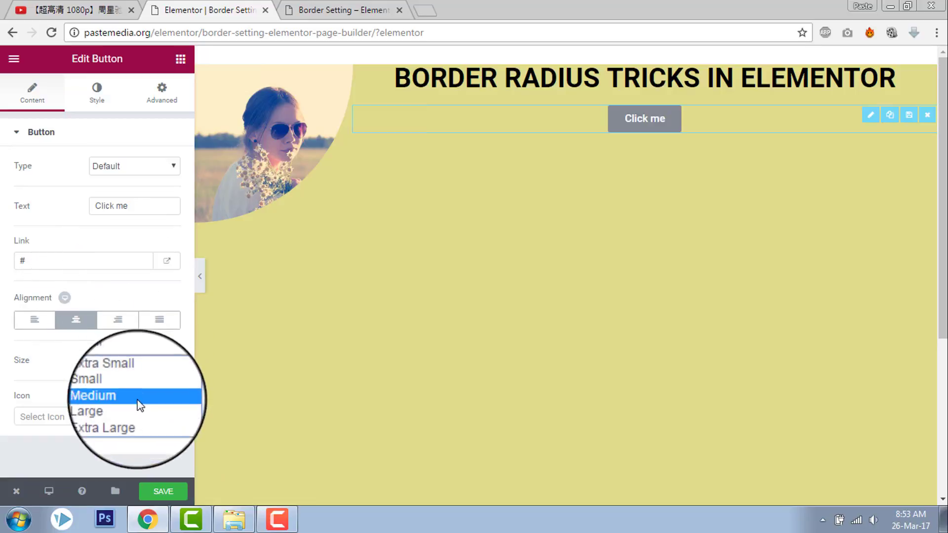
click(141, 419)
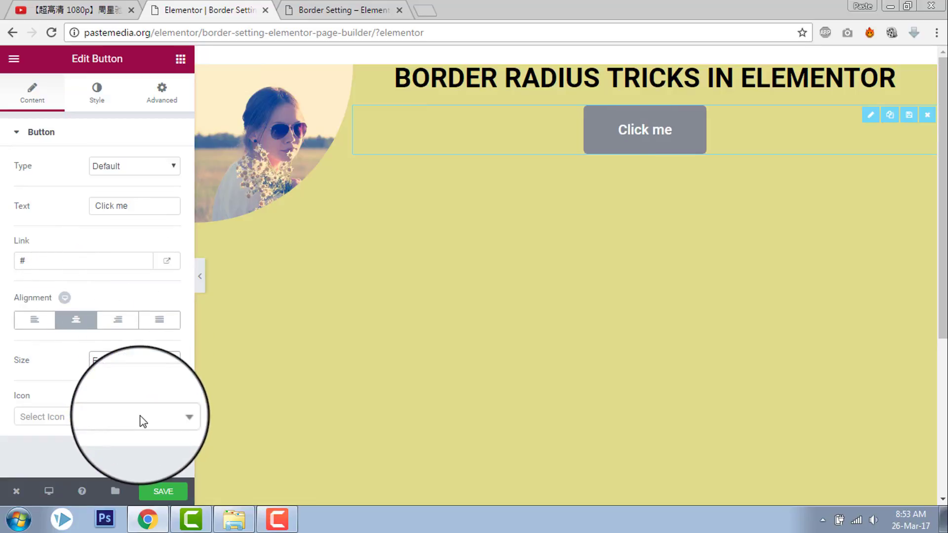
click(129, 168)
click(128, 202)
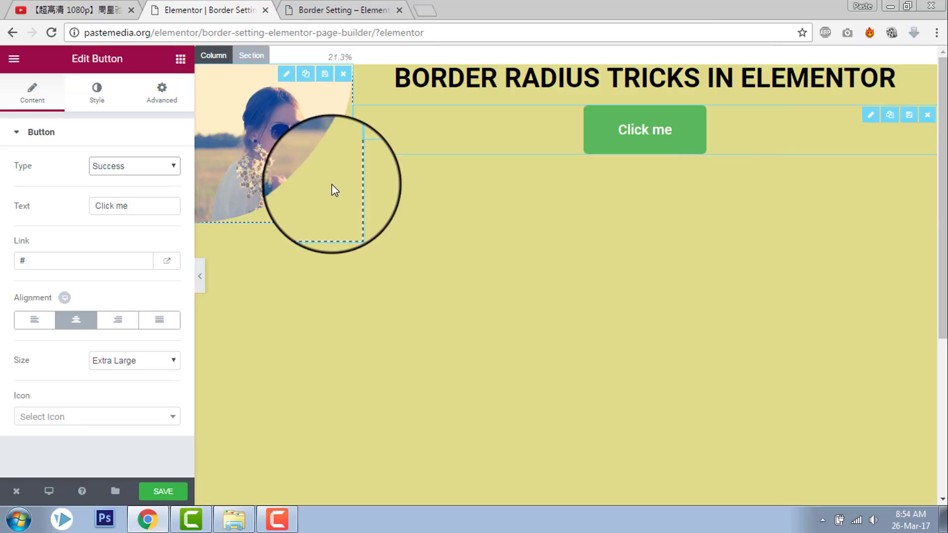
Unlink the button's border radius values and set the left radius to 100 px.
click(98, 91)
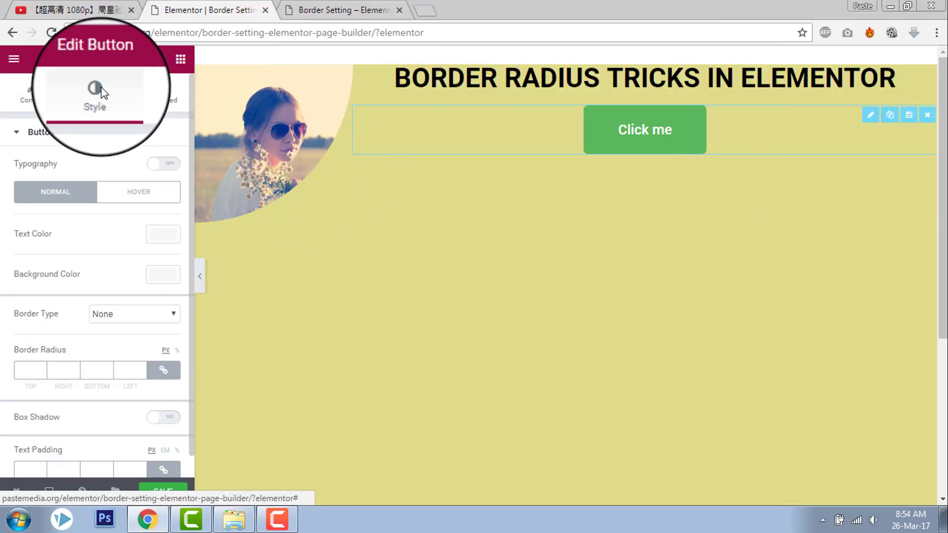
scroll(117, 256, down, 1)
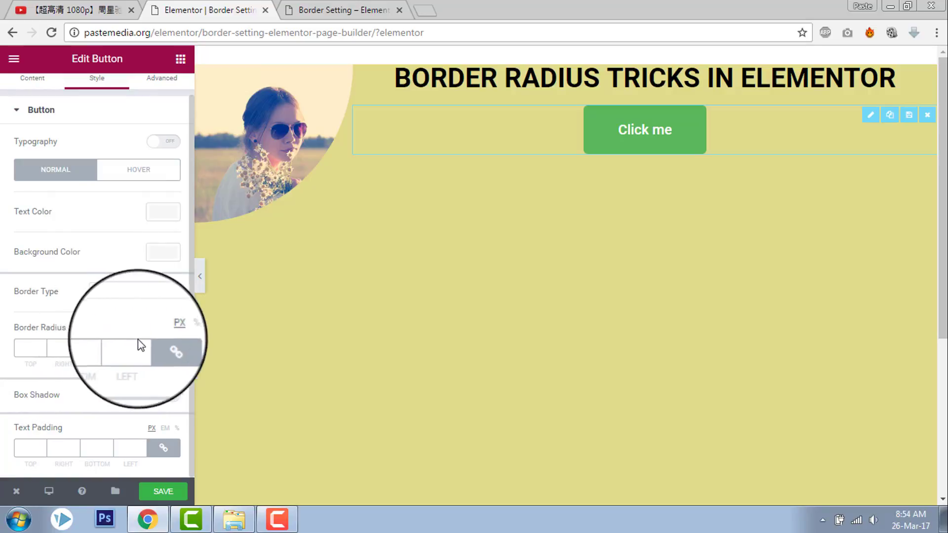
click(163, 348)
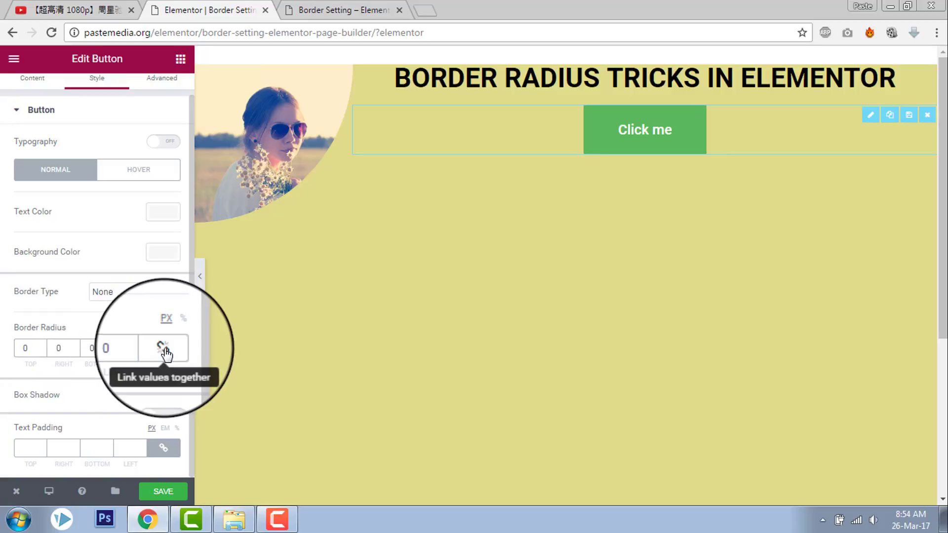
double_click(134, 347)
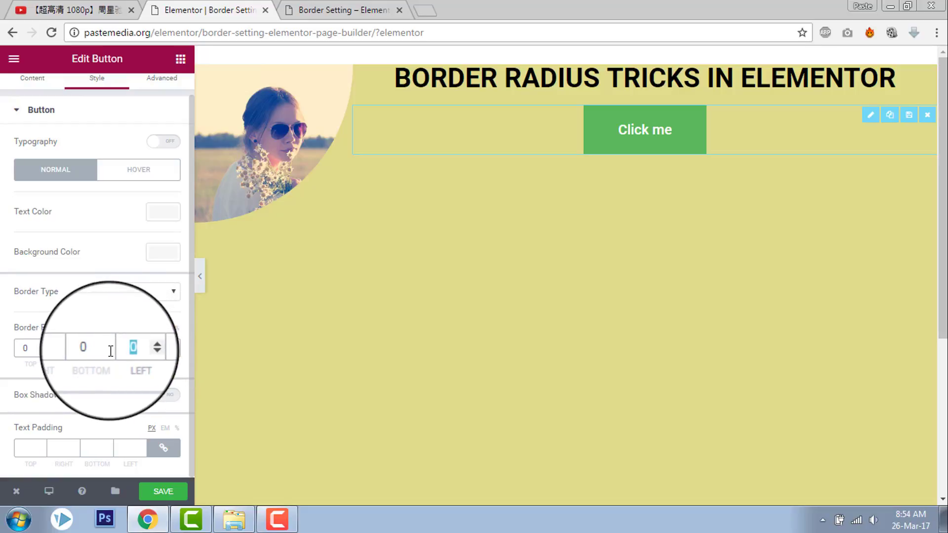
text(100)
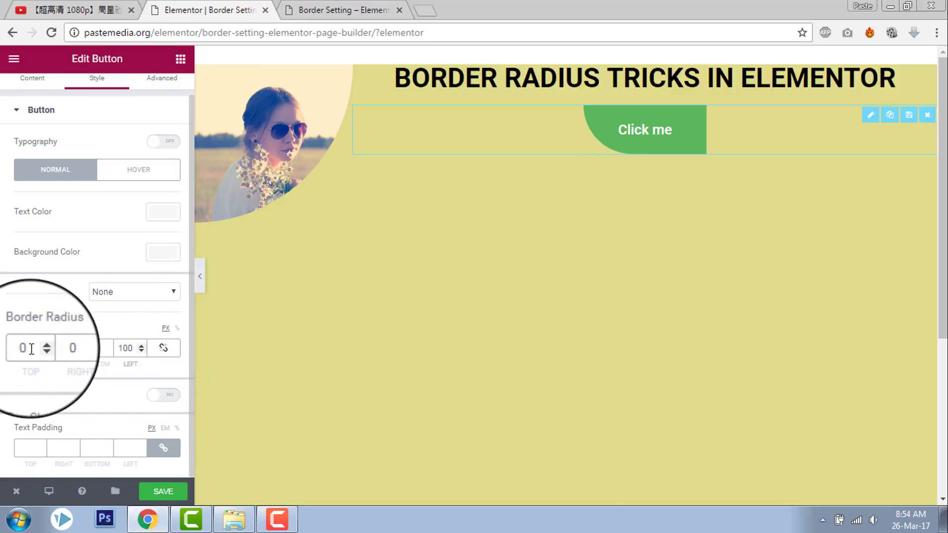
Set the button's right border radius to 100 px and lower it to 85 px.
double_click(58, 348)
text(1)
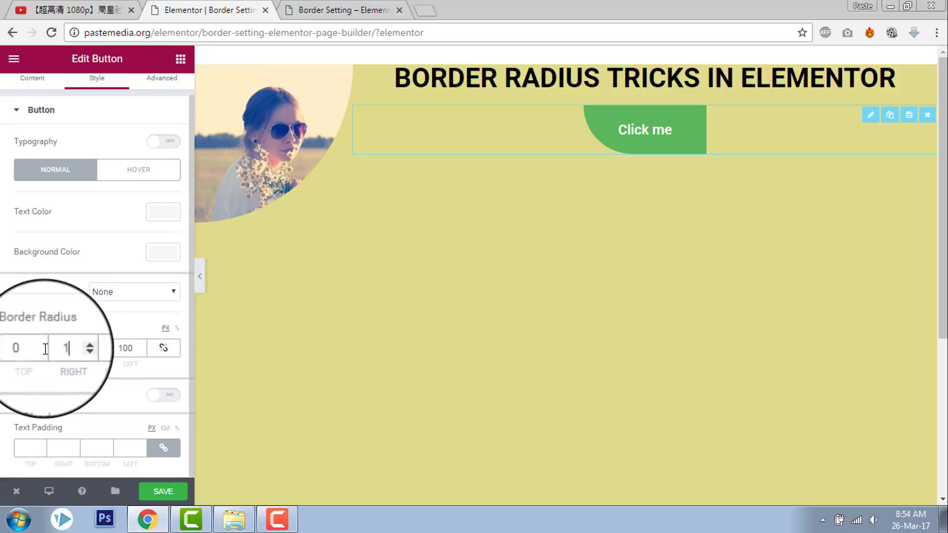
text(00)
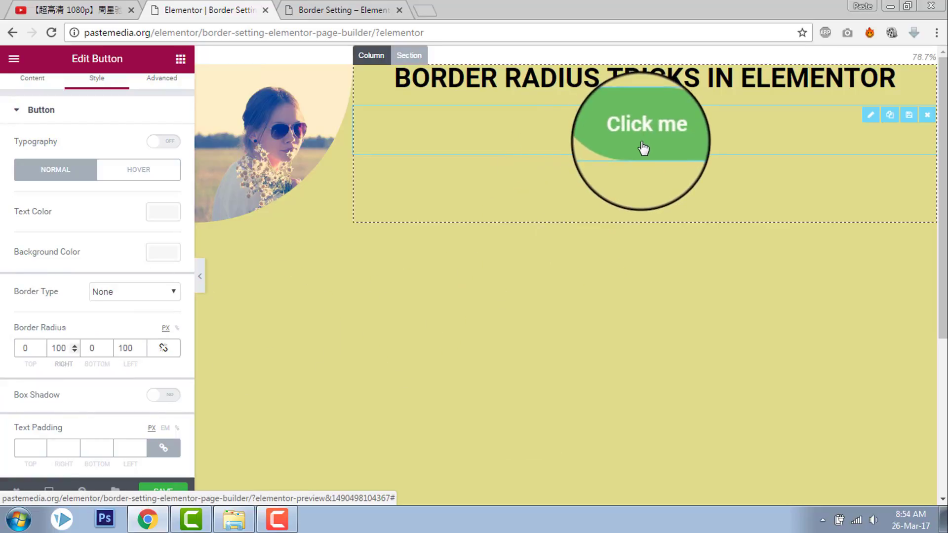
double_click(74, 352)
triple_click(75, 352)
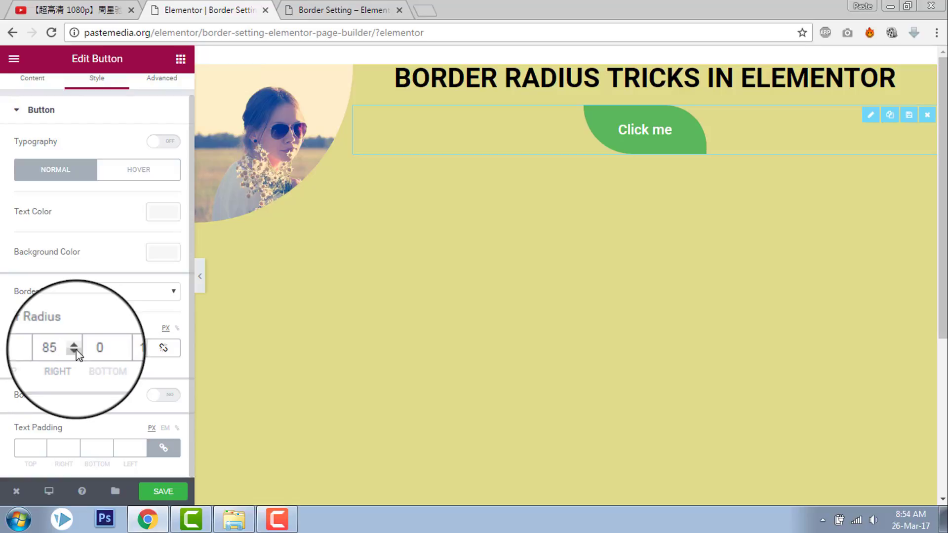
Add an Image widget below the button and insert the man's portrait from the media library.
click(181, 62)
drag(44, 222, 672, 155)
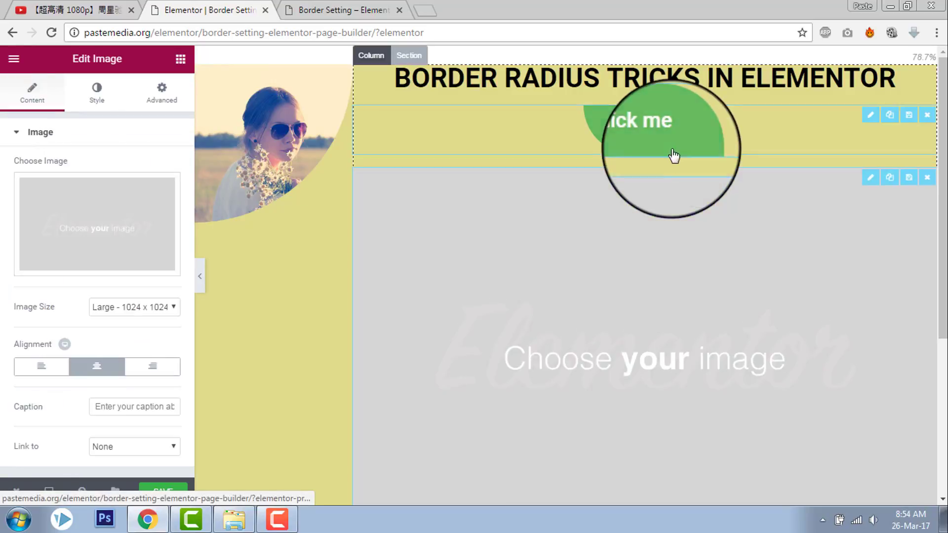
click(171, 239)
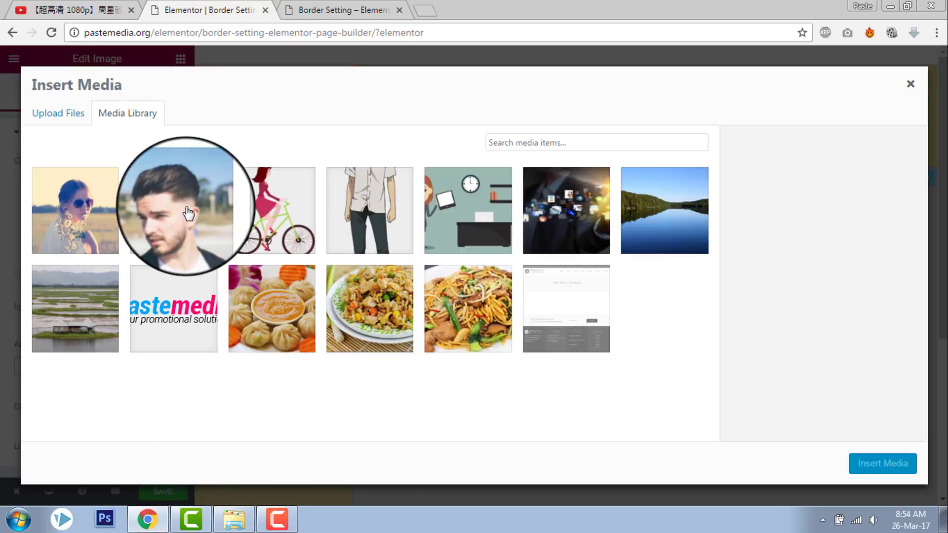
click(190, 213)
click(892, 462)
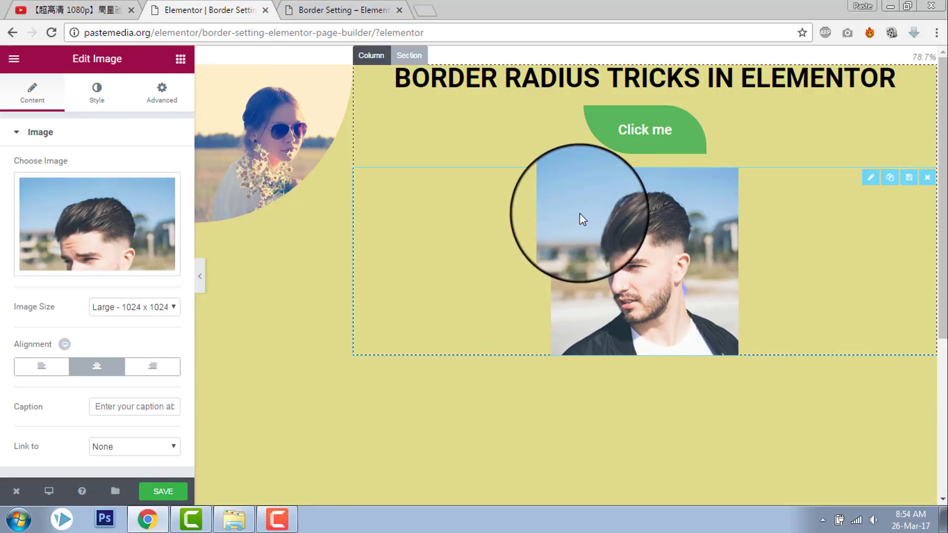
Set the portrait image's linked border radius to 100 px on all four sides.
click(97, 96)
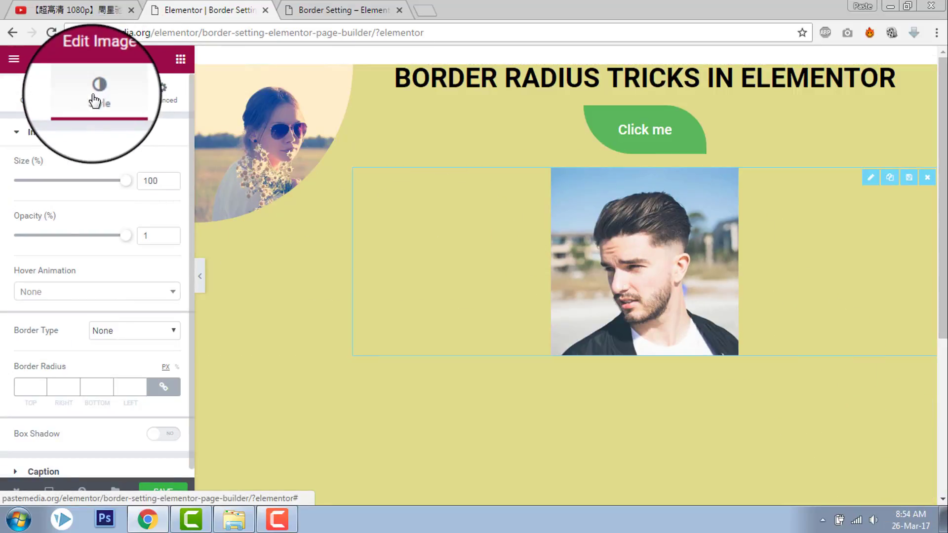
scroll(133, 297, down, 1)
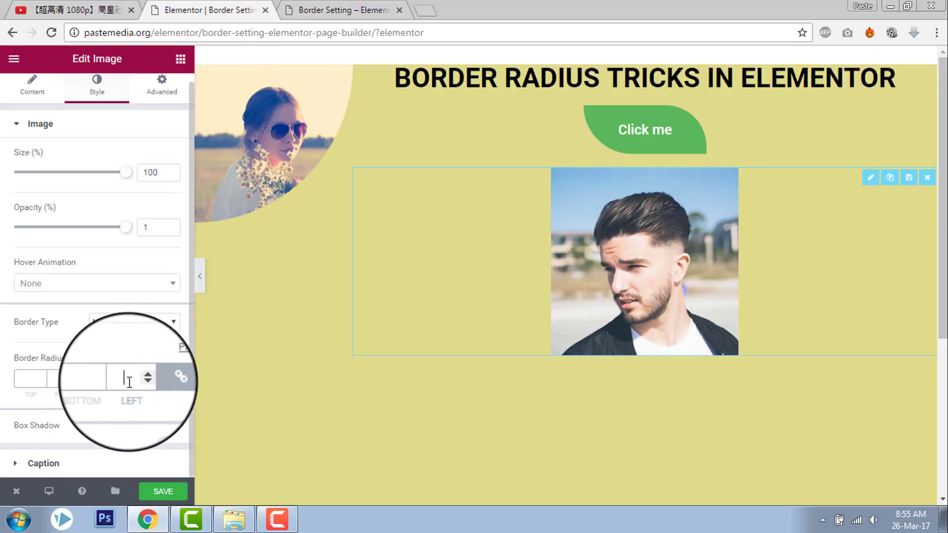
text(00)
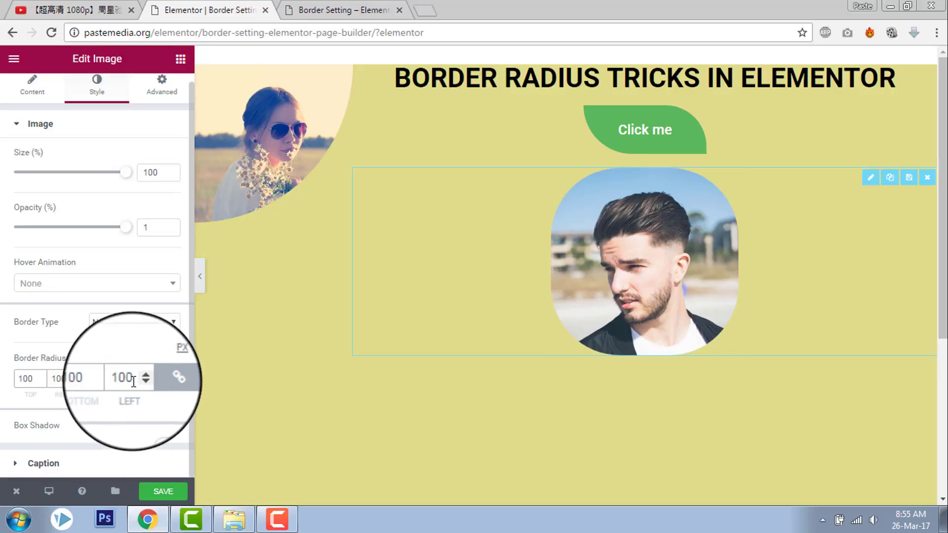
Lower the portrait image's linked border radius to 66 px on all four sides.
click(142, 383)
click(141, 383)
click(142, 383)
click(141, 383)
click(142, 383)
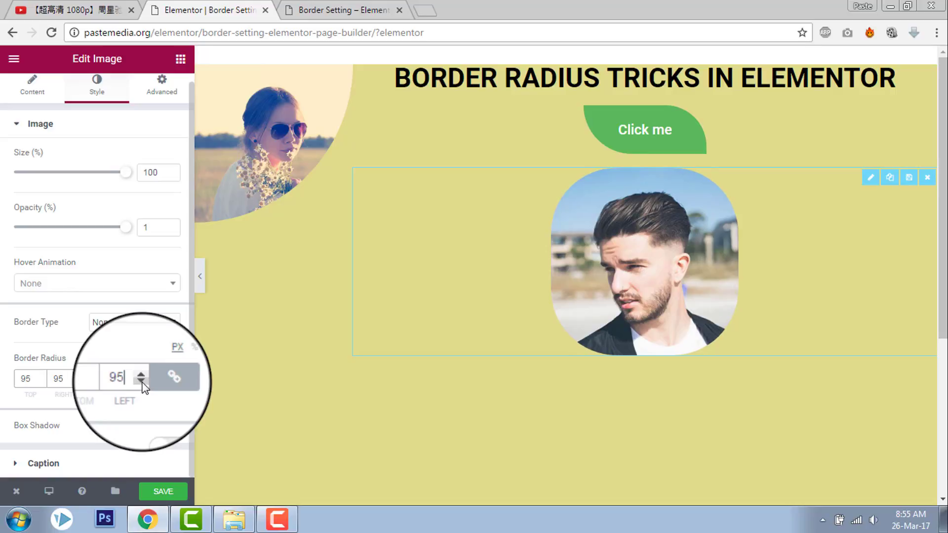
click(141, 383)
click(142, 383)
click(142, 383)
click(142, 383)
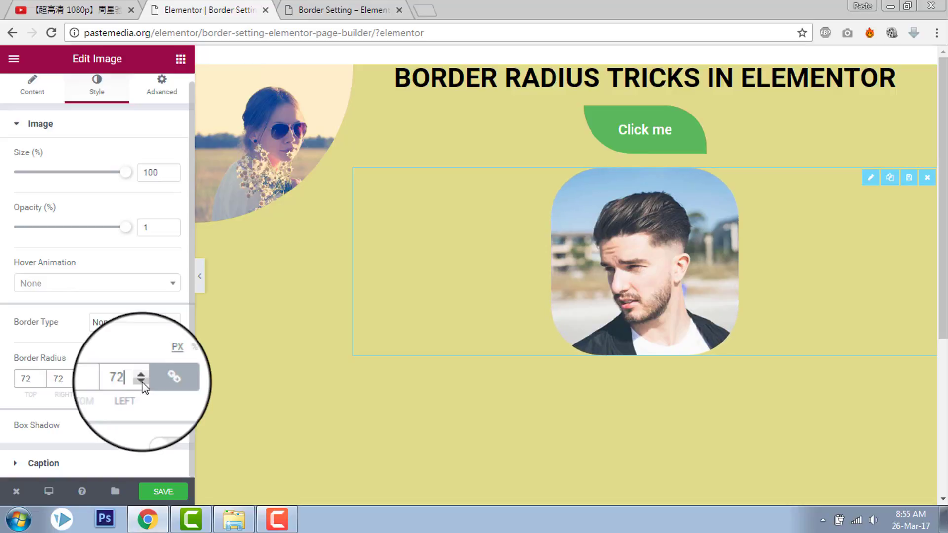
click(142, 383)
click(142, 383)
click(141, 383)
click(142, 383)
click(142, 383)
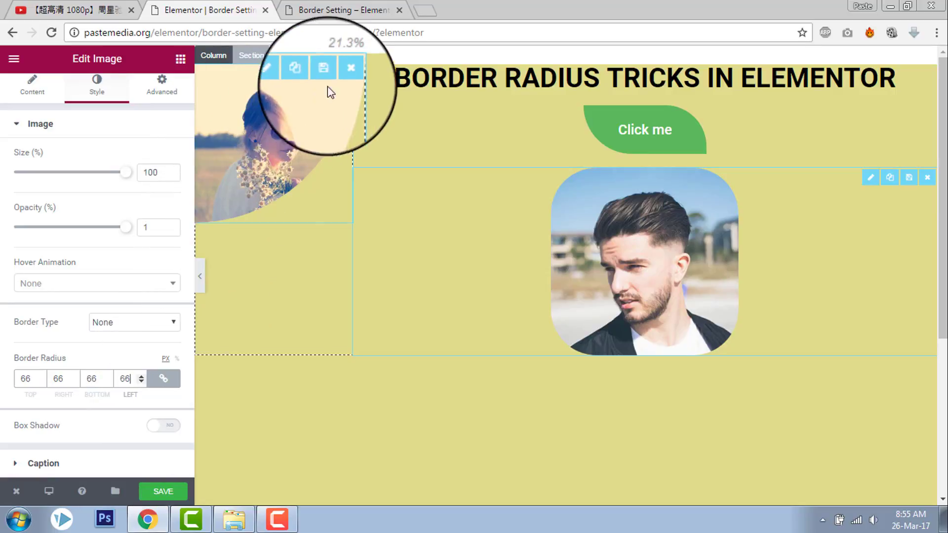
Delete the woman's image in the narrow first column and add a new Image widget there showing 04-small.jpg from the media library.
click(351, 68)
click(552, 240)
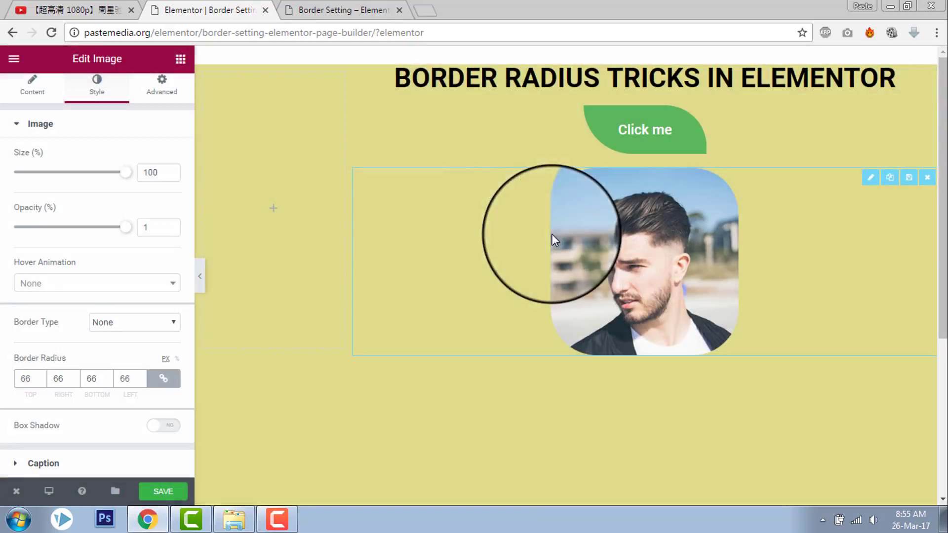
click(180, 59)
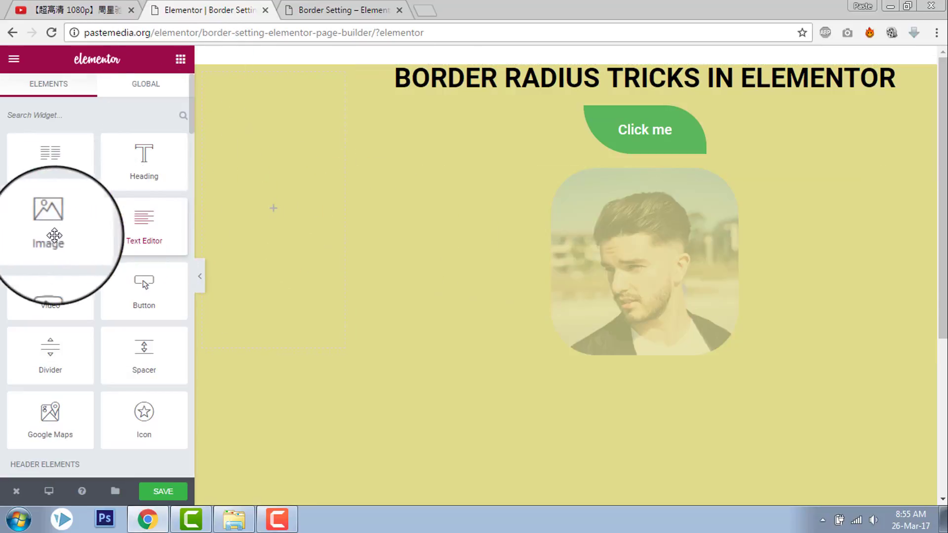
drag(55, 235, 262, 115)
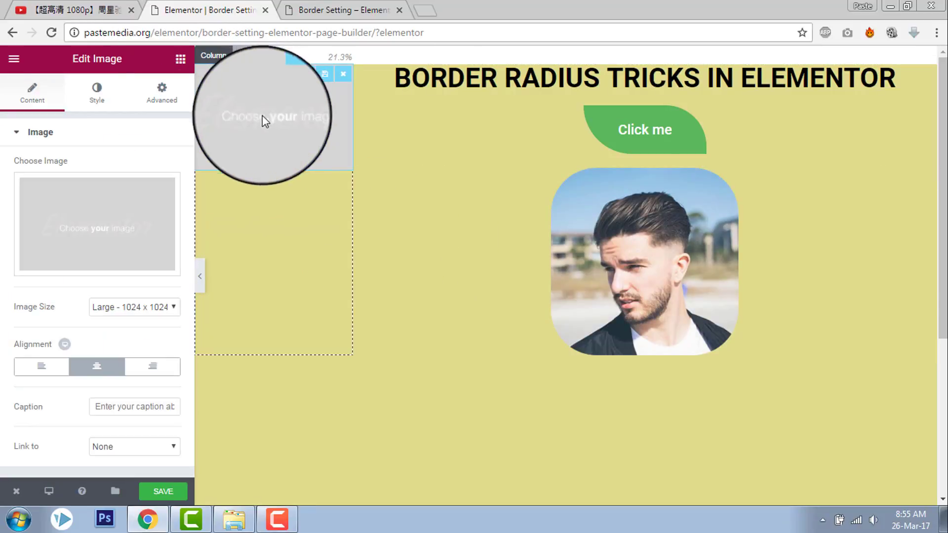
click(113, 219)
click(74, 203)
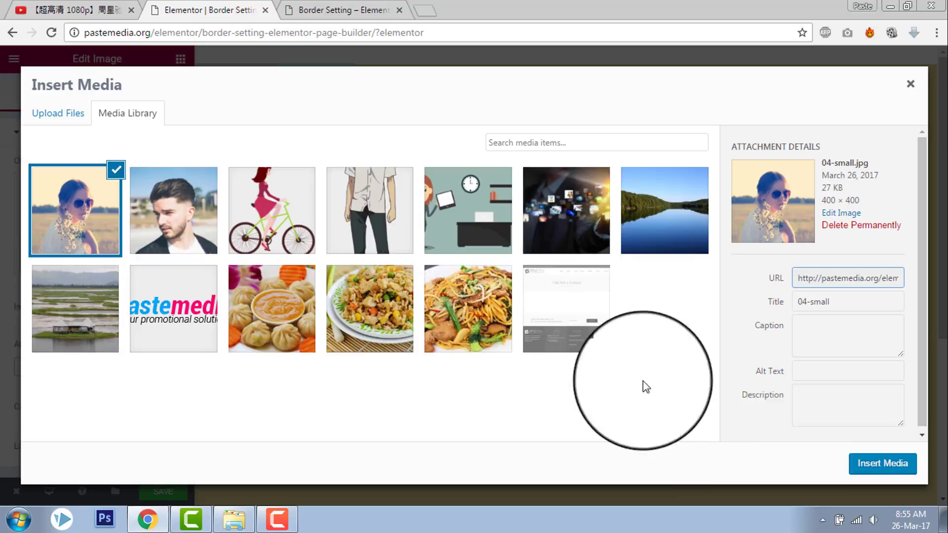
click(872, 464)
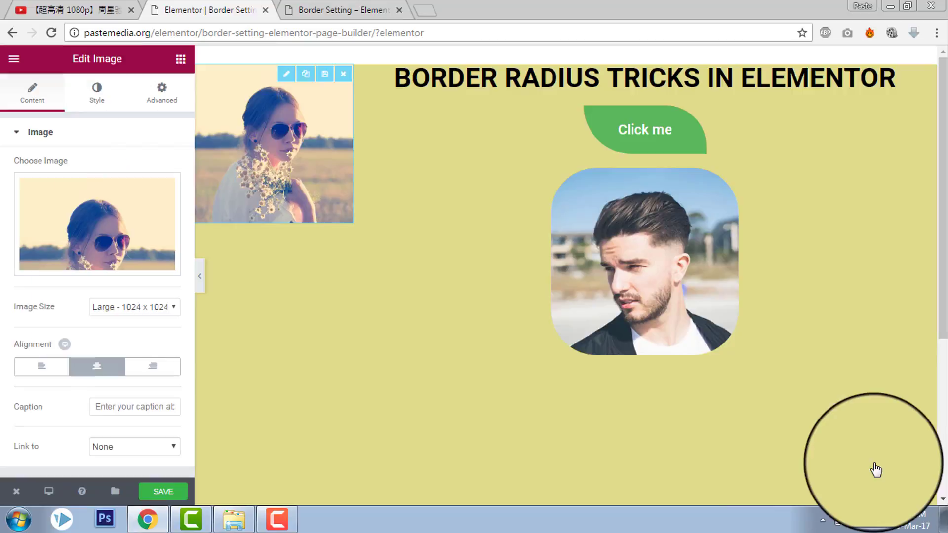
Unlink the border radius values of the woman's image and set its bottom radius to 100 px.
click(97, 105)
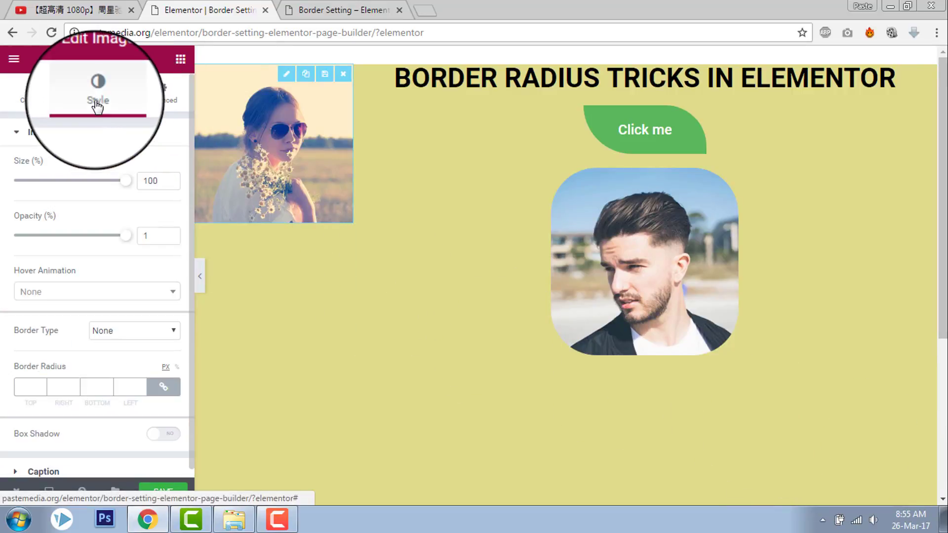
click(162, 388)
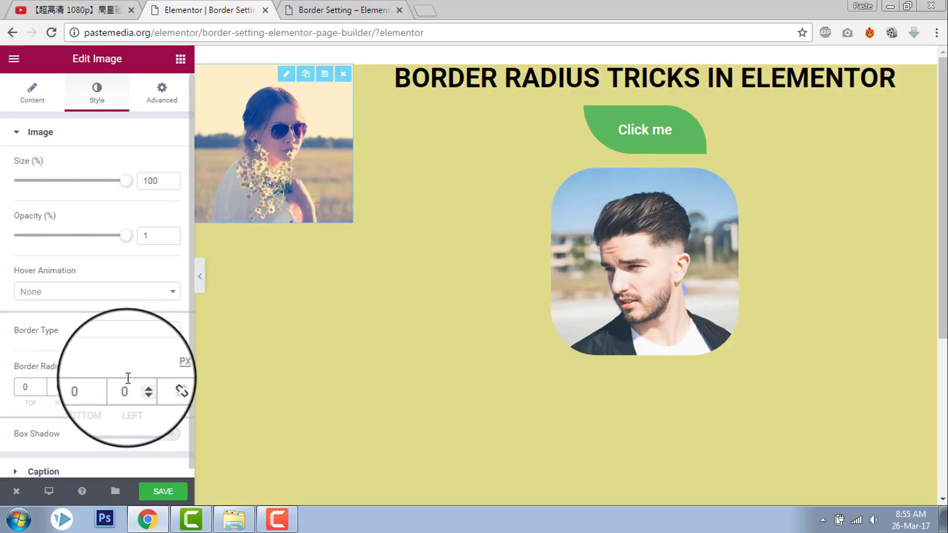
click(92, 390)
double_click(91, 390)
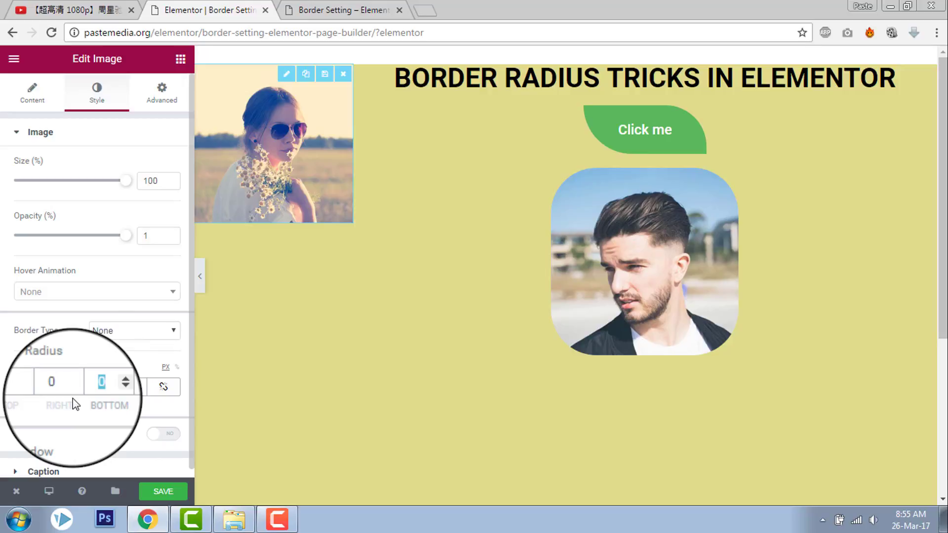
text(100)
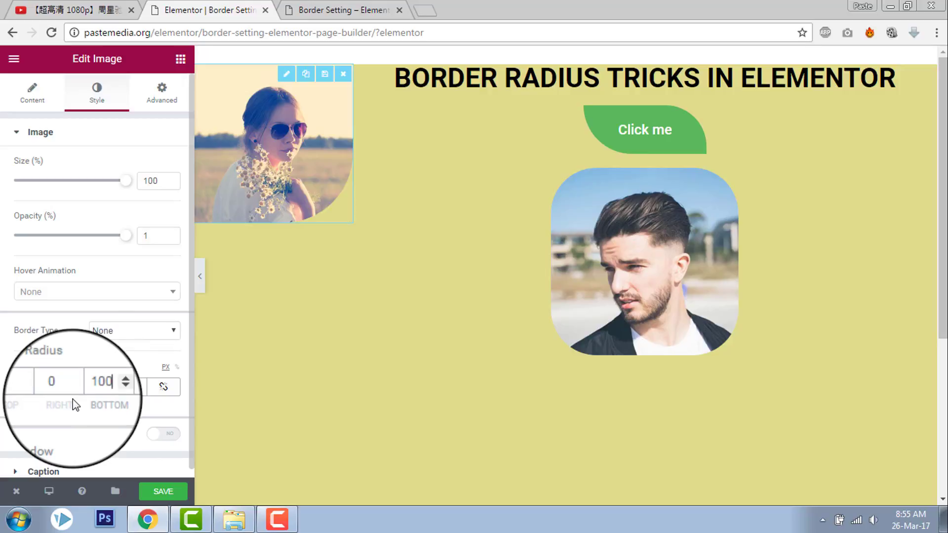
Change the bottom border radius of the woman's image to 200 px and briefly preview the page without the editing panel.
key(BackSpace)
key(BackSpace)
key(BackSpace)
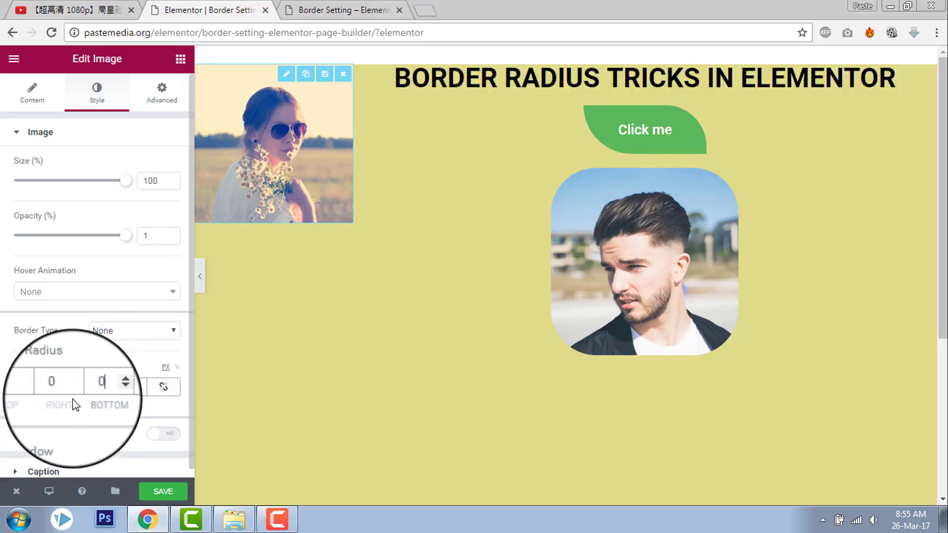
text(0200)
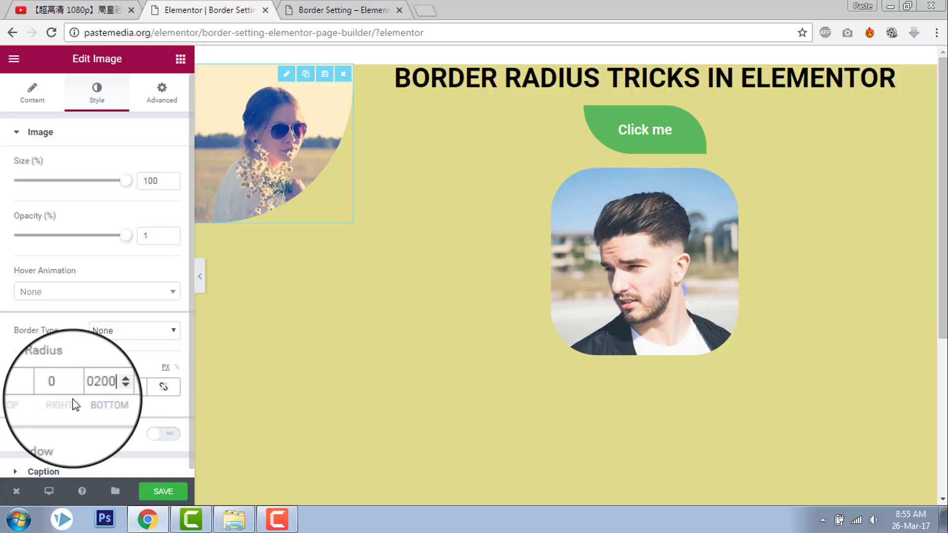
click(200, 276)
click(5, 275)
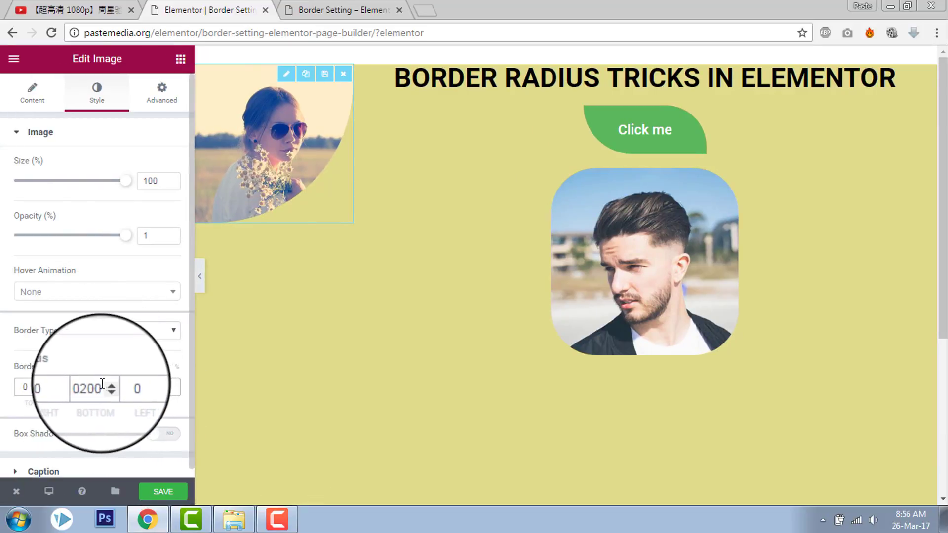
Set the bottom border radius of the woman's image to 300 px and hide the editing panel to preview the page.
drag(101, 387, 57, 388)
text(300)
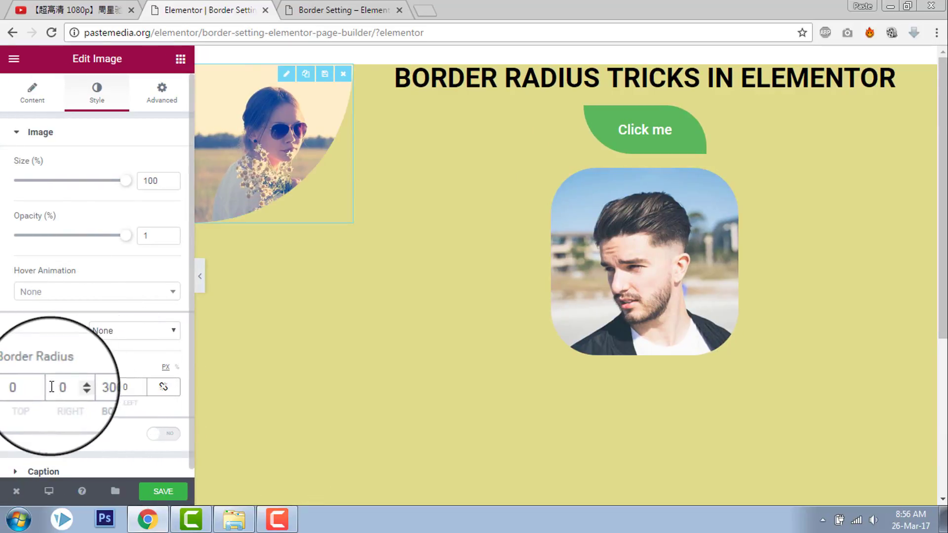
click(202, 276)
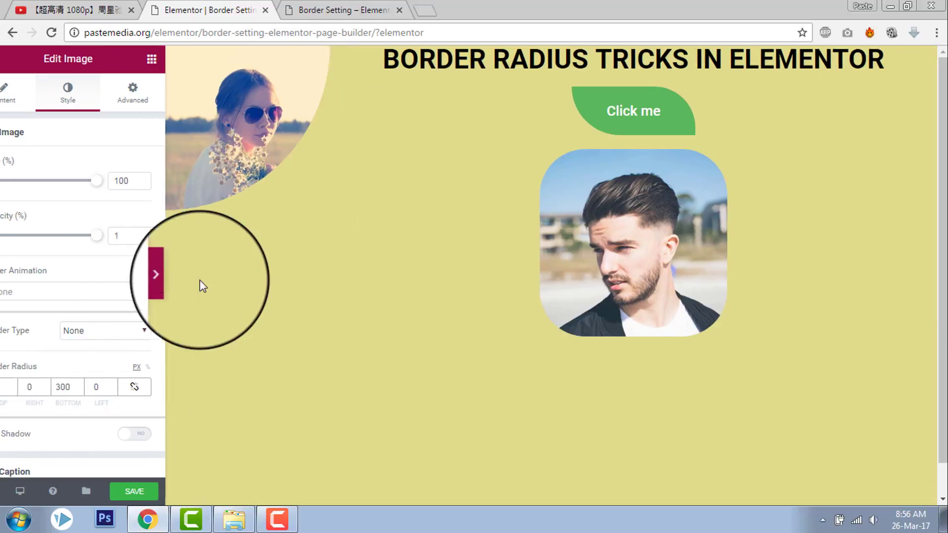